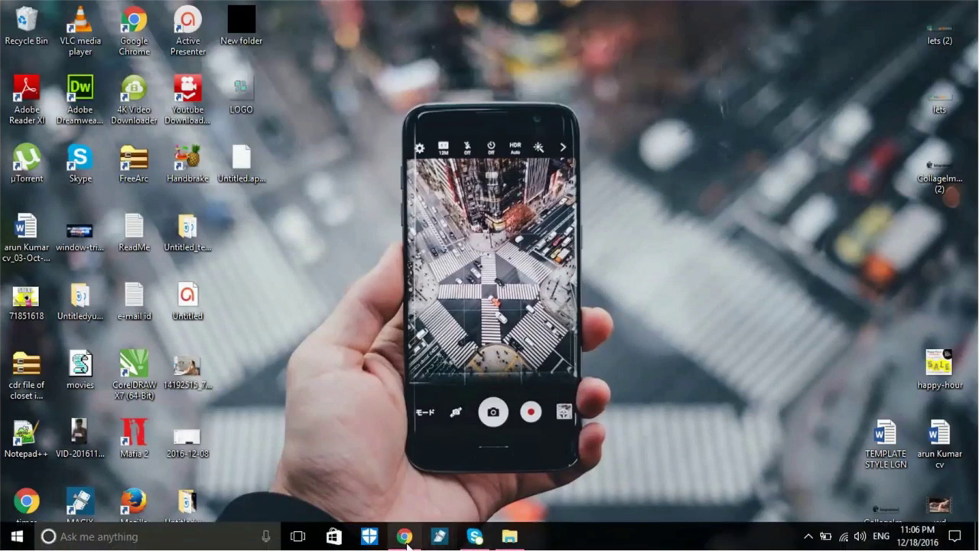
Step: Restore the minimised Chrome window from the taskbar to show the Facebook timeline
left_click(404, 537)
Step: Go to The Tech Cheff page via the account menu and check its Apps box, which shows only YouTube Tab
left_click(465, 11)
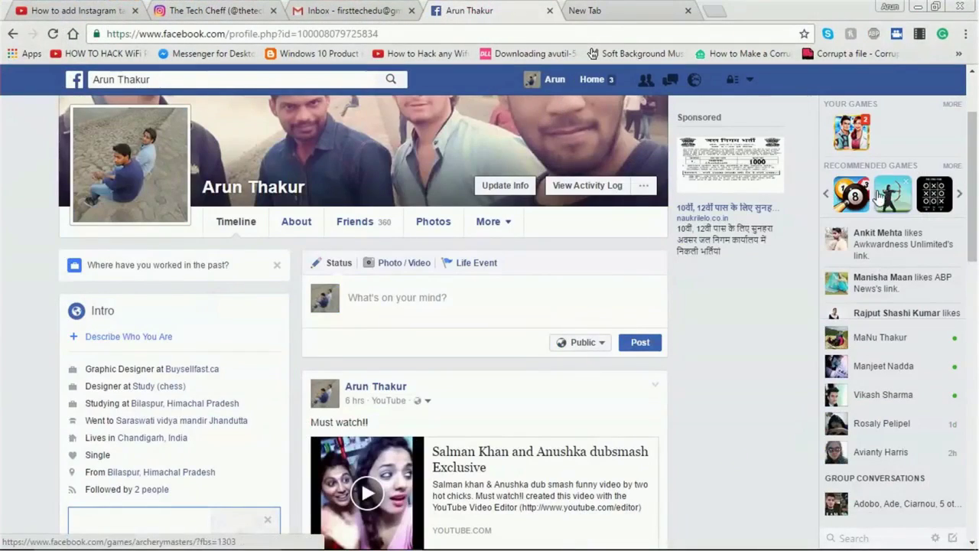
scroll(975, 159, "up", 2)
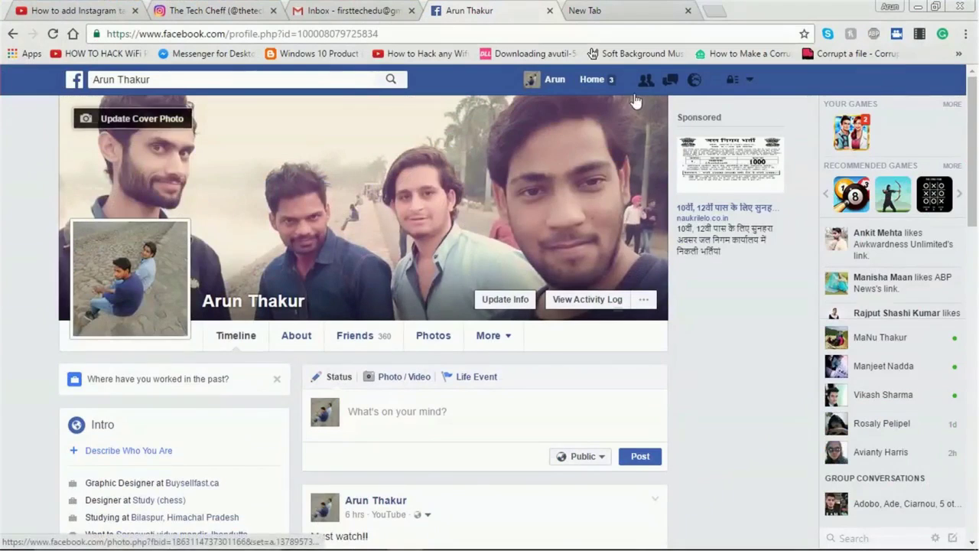
left_click(749, 81)
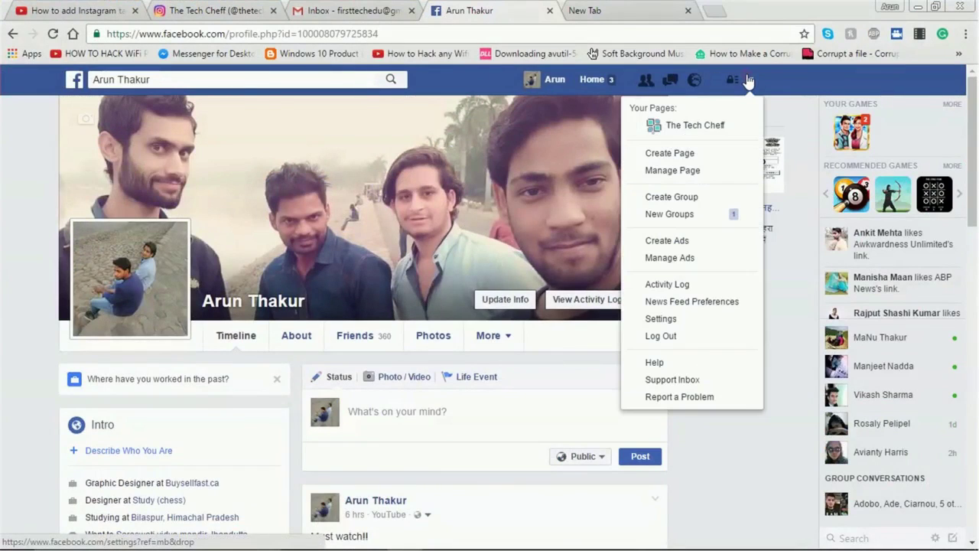
left_click(710, 126)
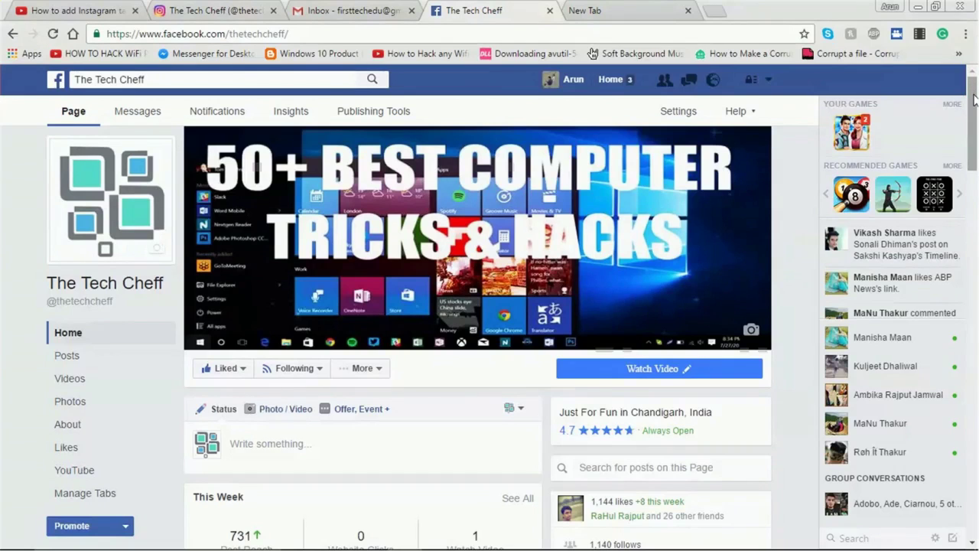
left_click_drag(975, 100, 975, 369)
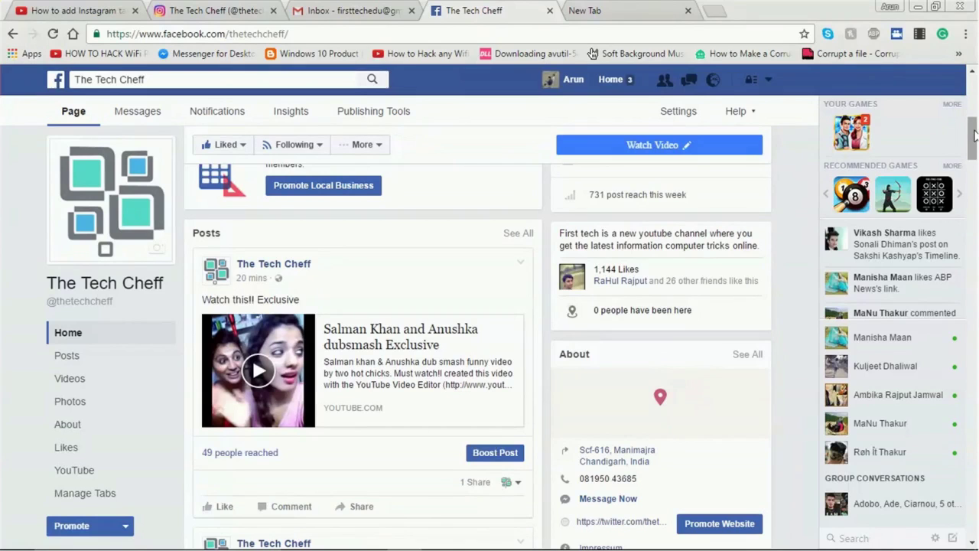
left_click_drag(970, 130, 972, 184)
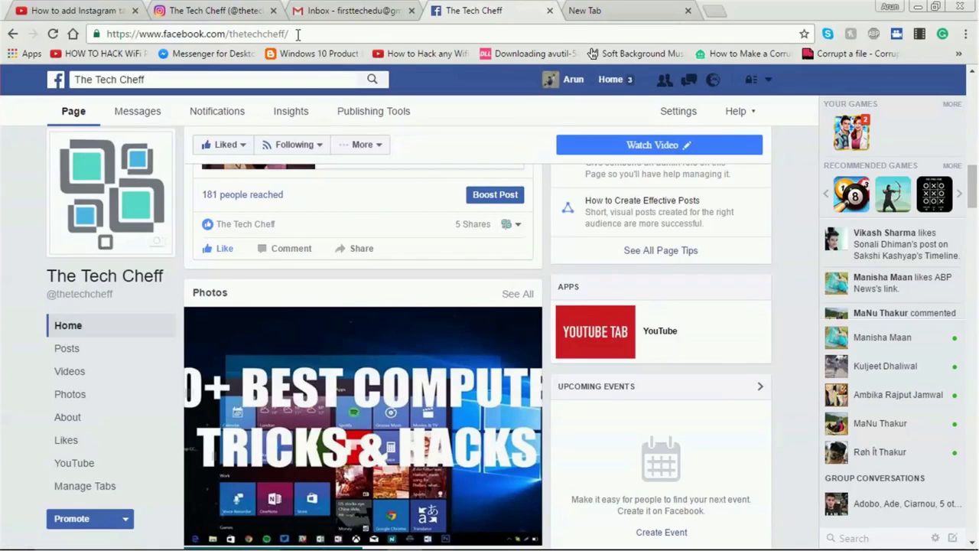
Step: Search Facebook for 'instatab' and open the InstaTab App Page suggestion
left_click(172, 82)
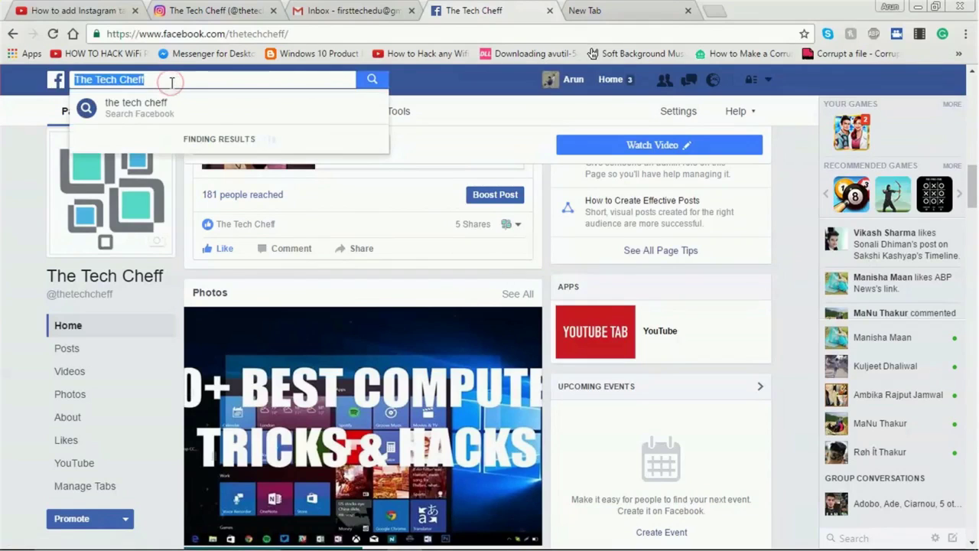
type("instatav")
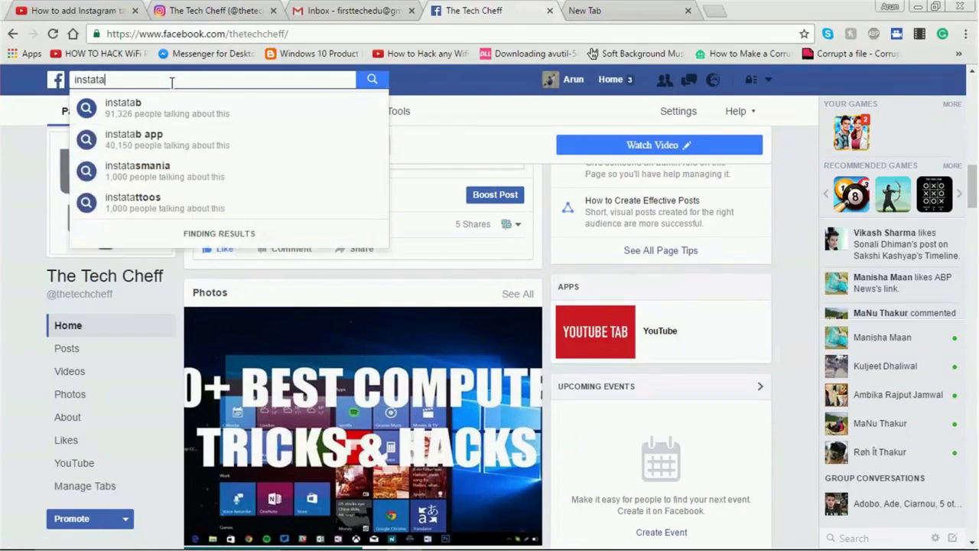
key("BackSpace")
key("BackSpace")
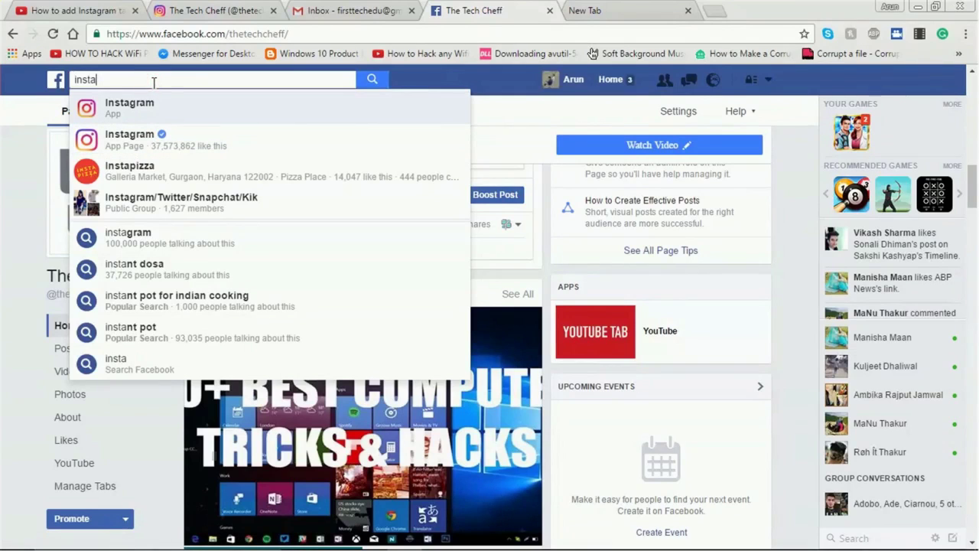
type("tab")
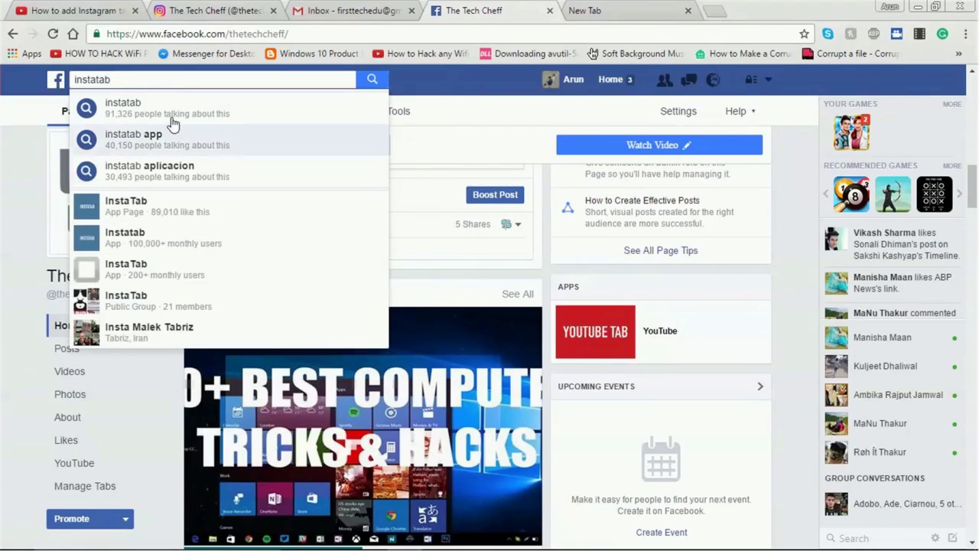
left_click(165, 218)
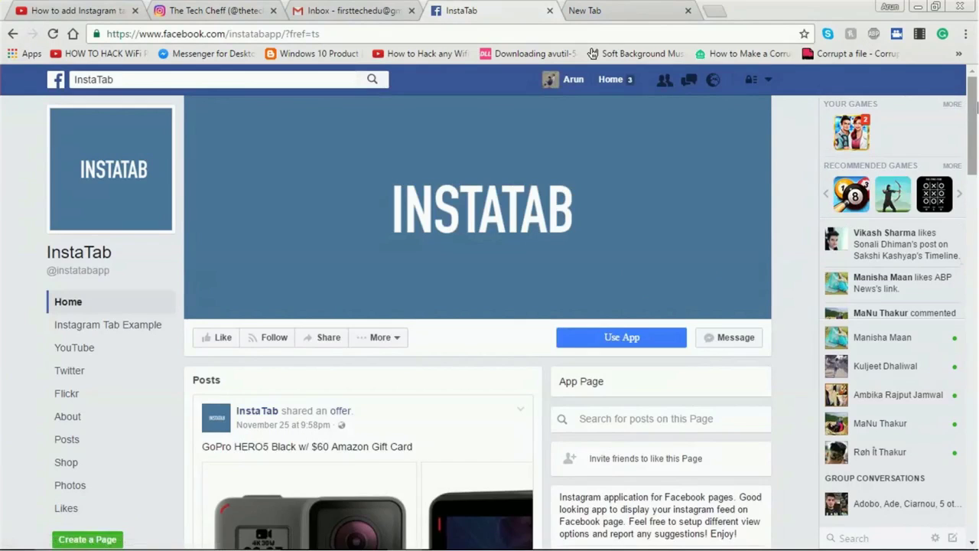
Step: Choose Use App on the InstaTab page to bring up the Add Page Tab dialog
left_click_drag(971, 122, 972, 98)
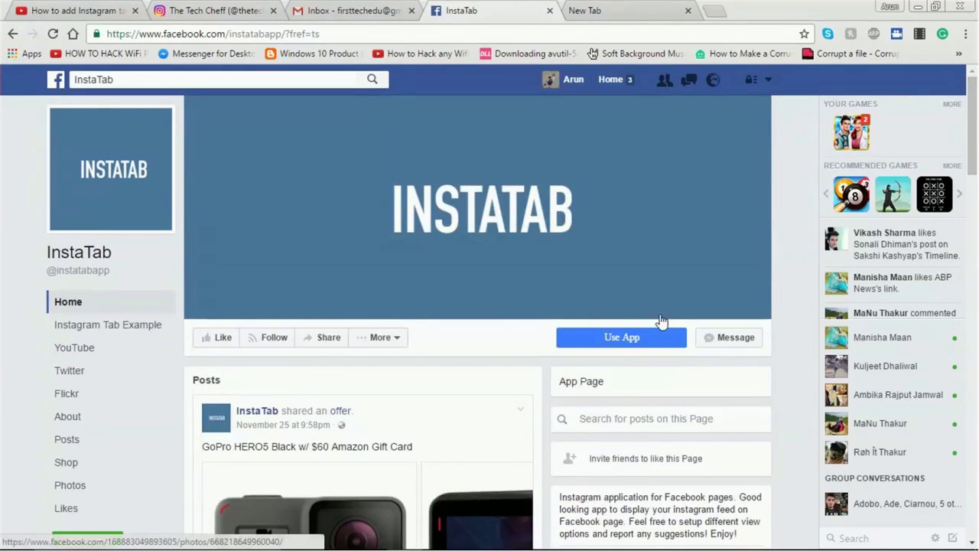
left_click(610, 341)
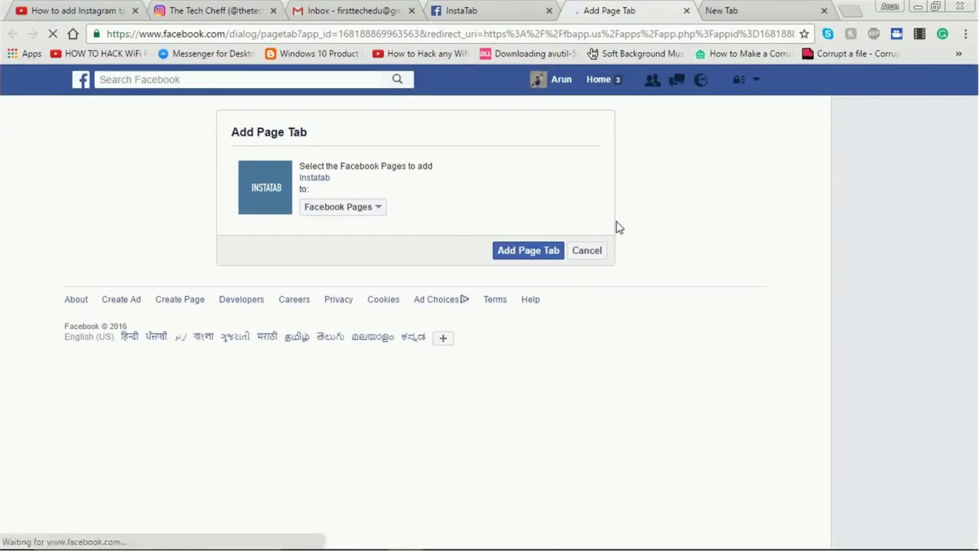
Step: Select The Tech Cheff as the target Facebook Page and add the InstaTab page tab
left_click(535, 253)
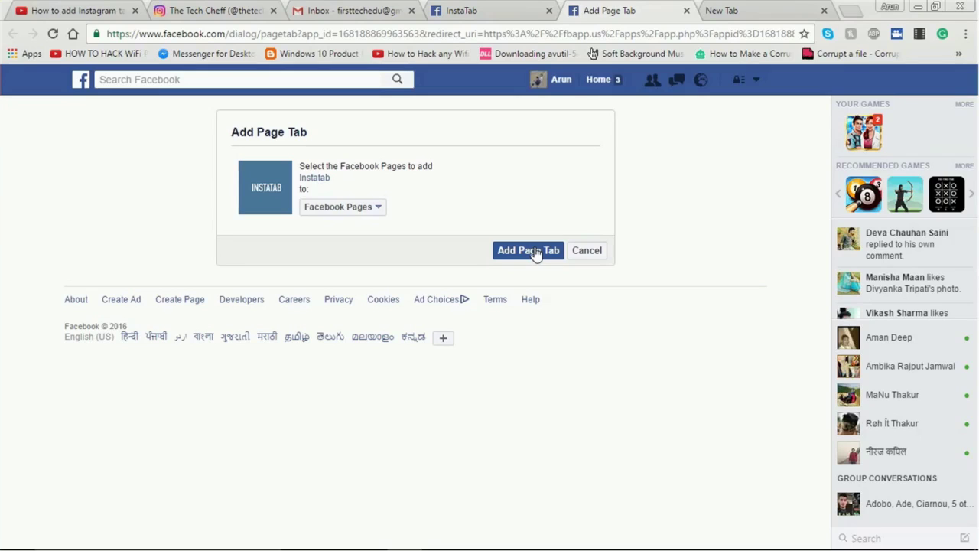
left_click(373, 211)
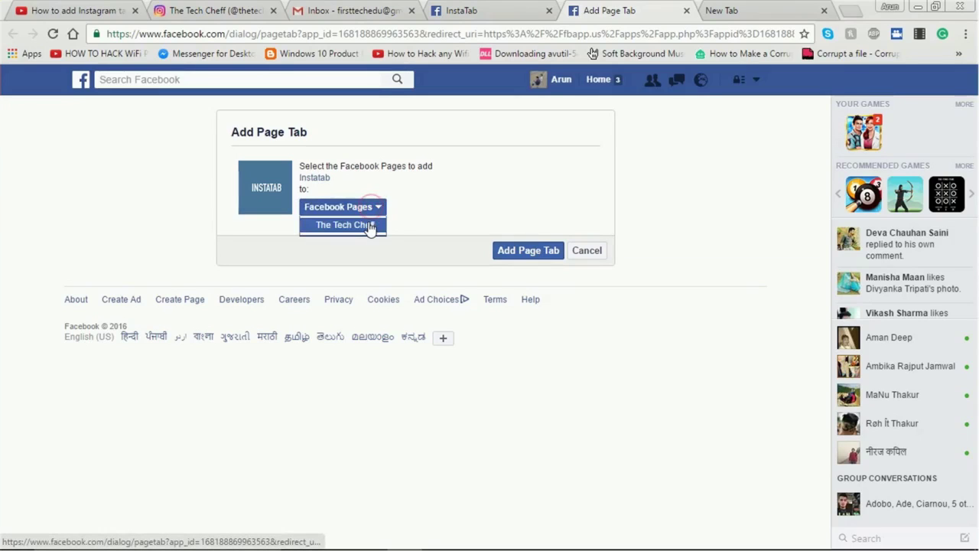
left_click(370, 226)
left_click(451, 203)
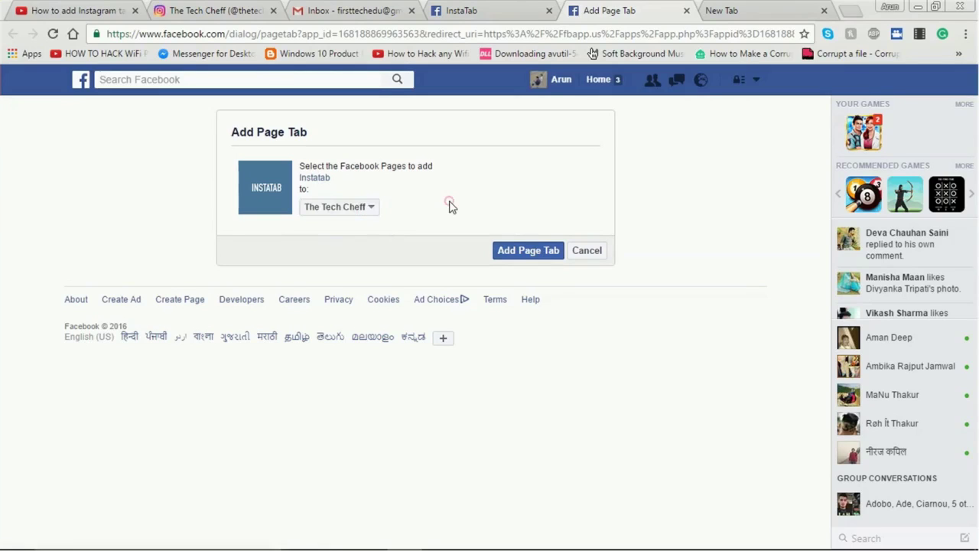
left_click(534, 253)
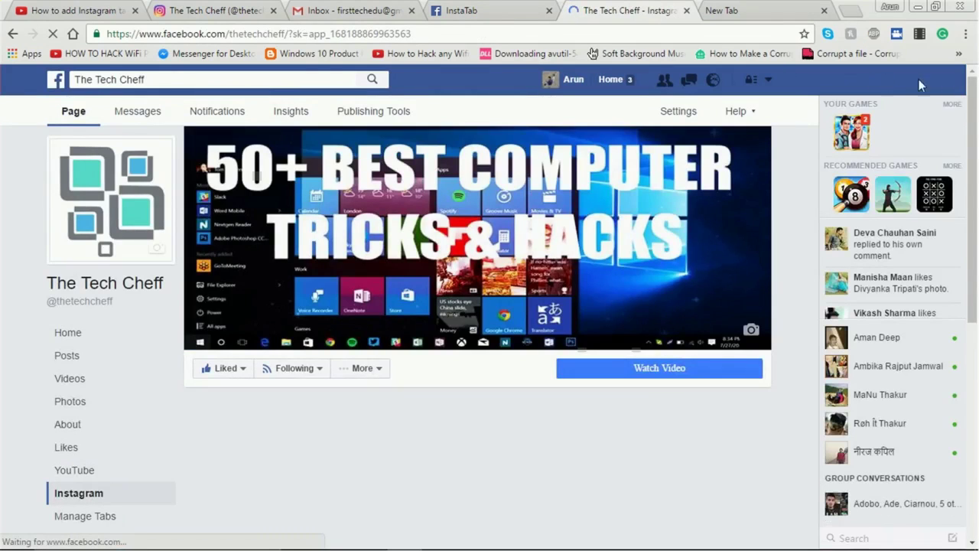
Step: Replace the sample Instagram name 'smena8m' with 'thetechcheff' copied from the page address
left_click_drag(971, 101, 970, 161)
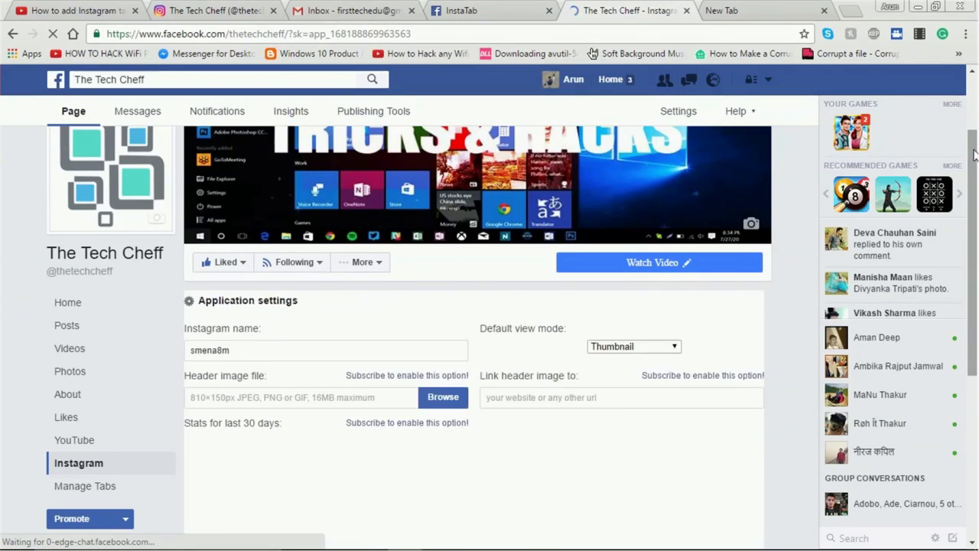
left_click(345, 306)
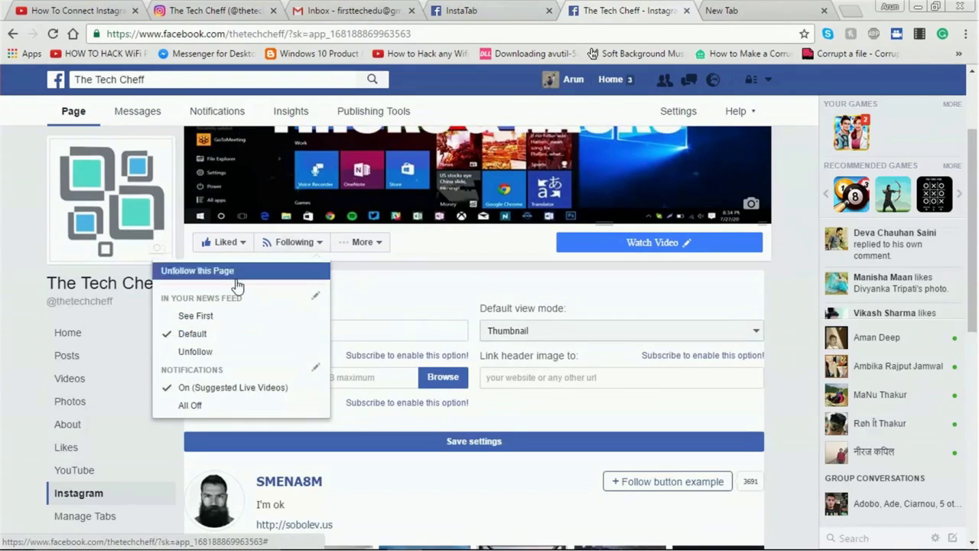
left_click(375, 301)
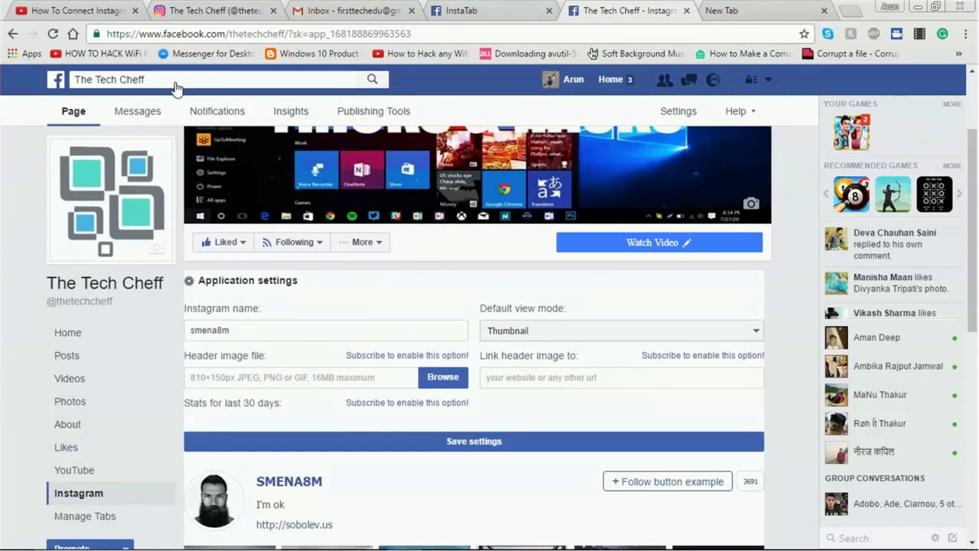
left_click_drag(228, 34, 285, 35)
key("ctrl+c")
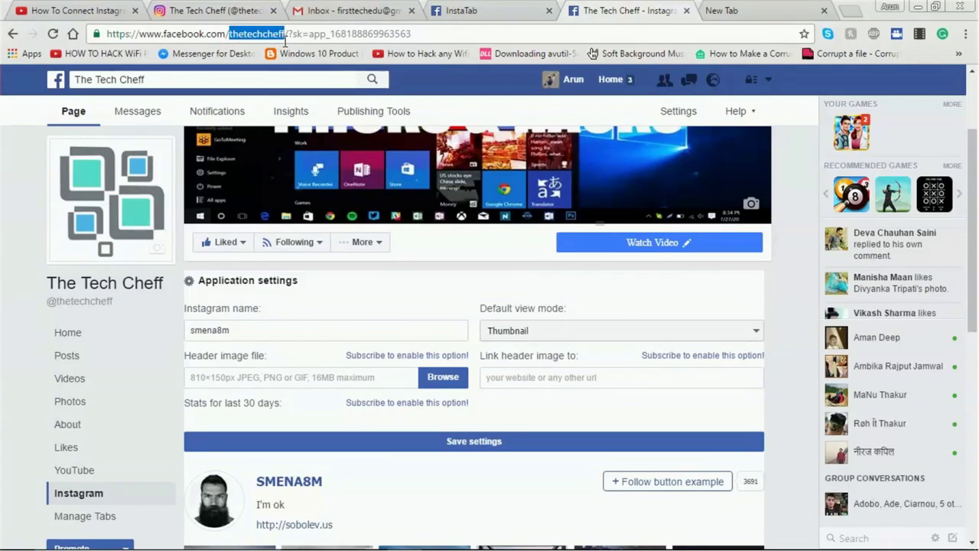
double_click(325, 329)
key("ctrl+v")
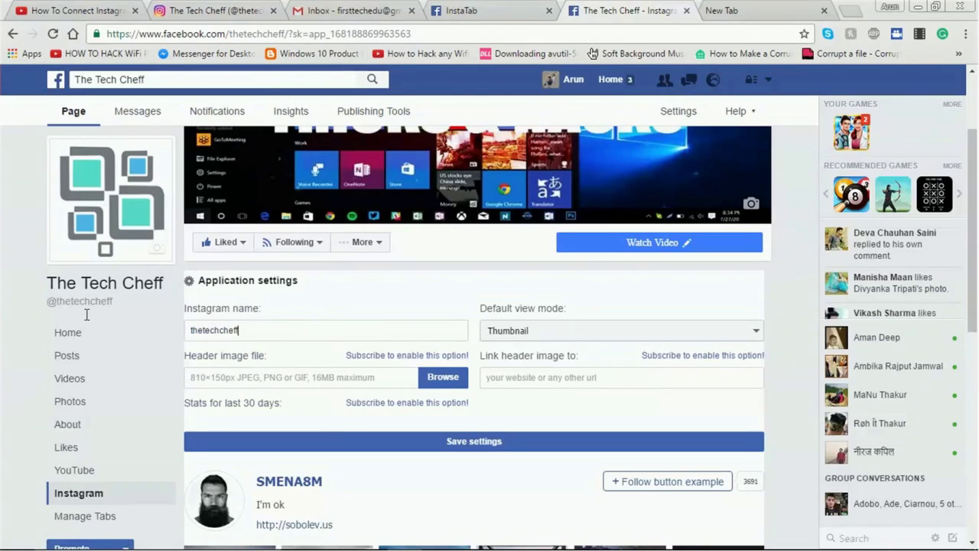
Step: Pick Normal as the default view mode and save, leaving 'No photos to show. Private instagram account.'
left_click(559, 337)
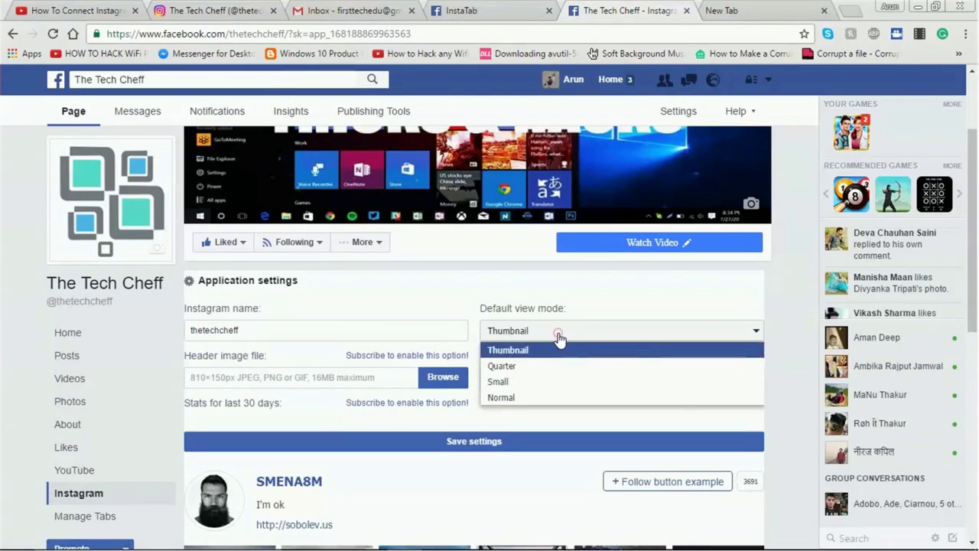
left_click(514, 398)
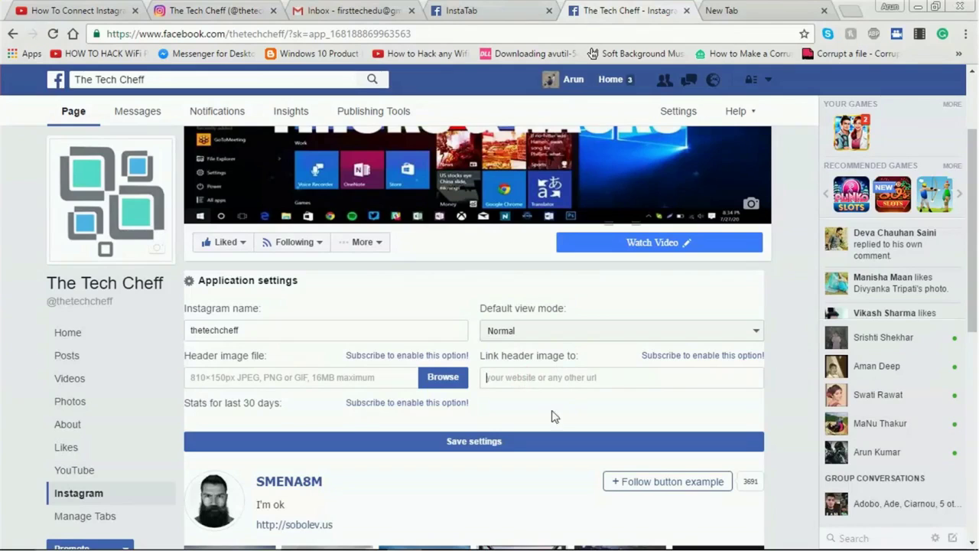
left_click(490, 447)
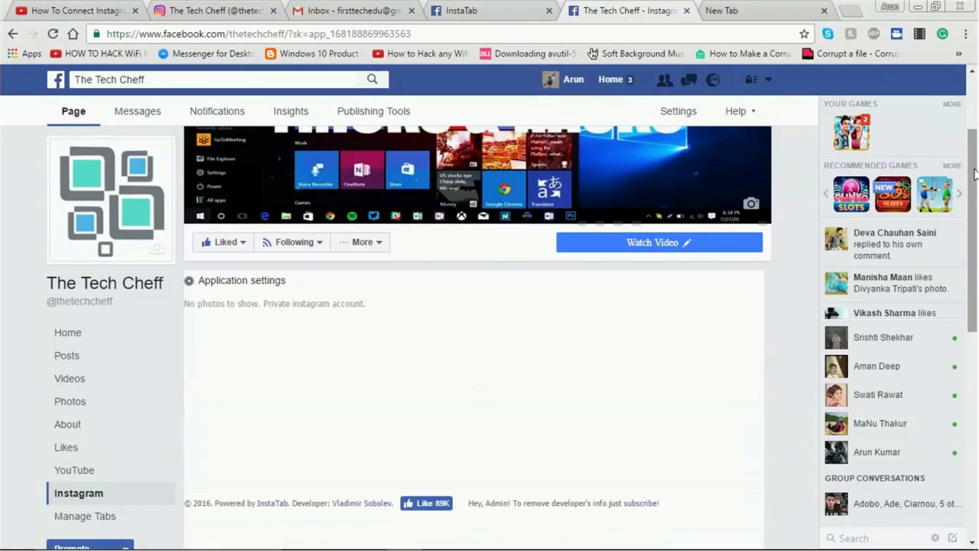
Step: Go back to The Tech Cheff Home view and scroll to Apps, now listing Instagram beside YouTube
mouse_move(974, 174)
left_mouse_down()
mouse_move(968, 245)
mouse_move(971, 122)
mouse_move(974, 159)
left_mouse_up()
left_click(361, 275)
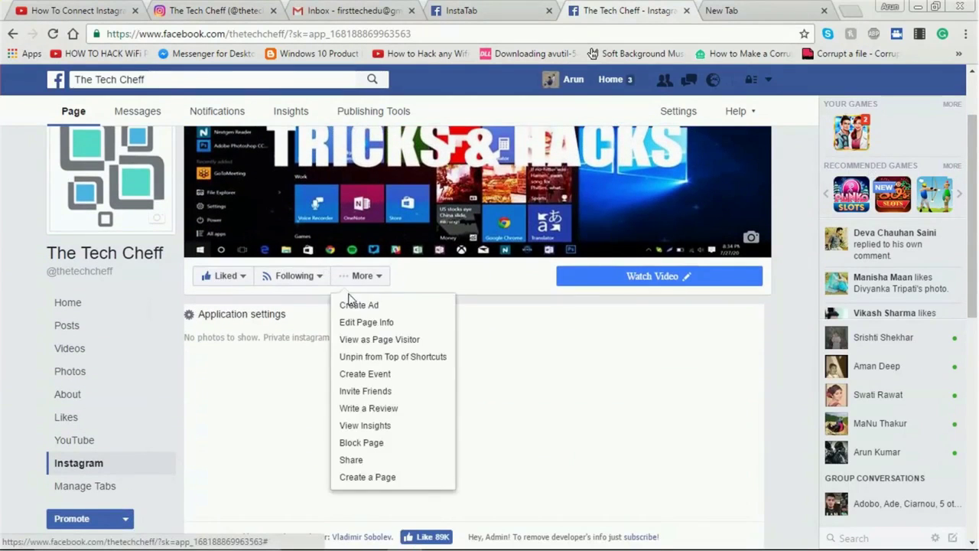
left_click(86, 259)
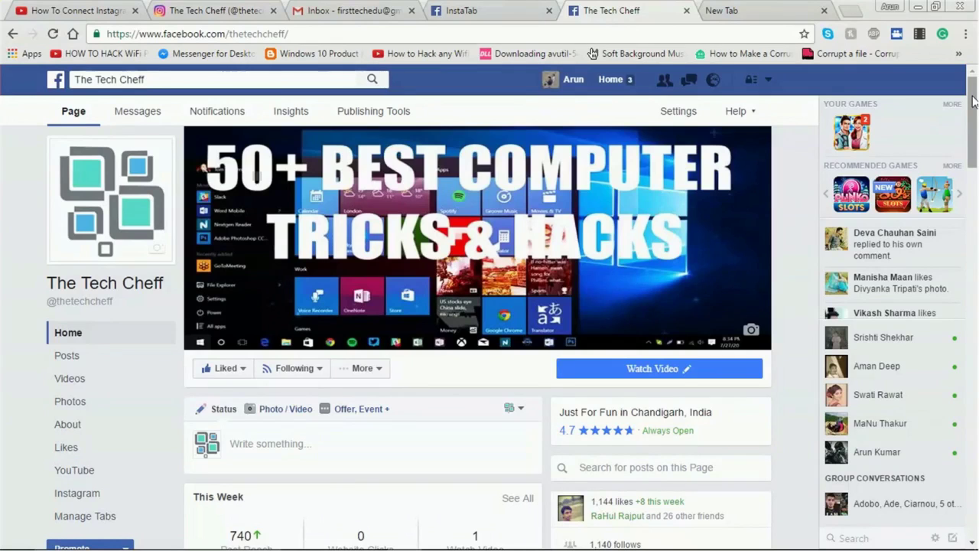
left_click_drag(973, 102, 975, 218)
left_click_drag(973, 231, 973, 235)
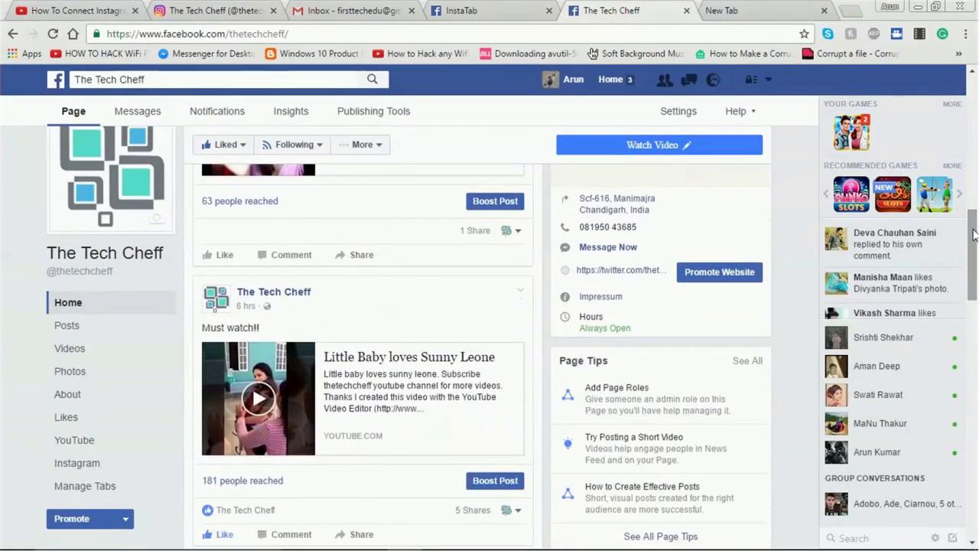
scroll(631, 415, "down", 4)
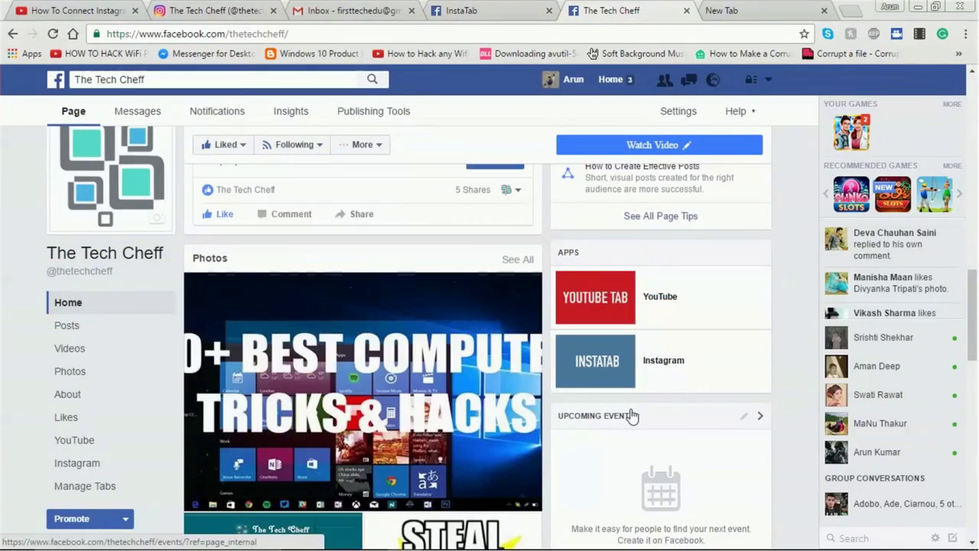